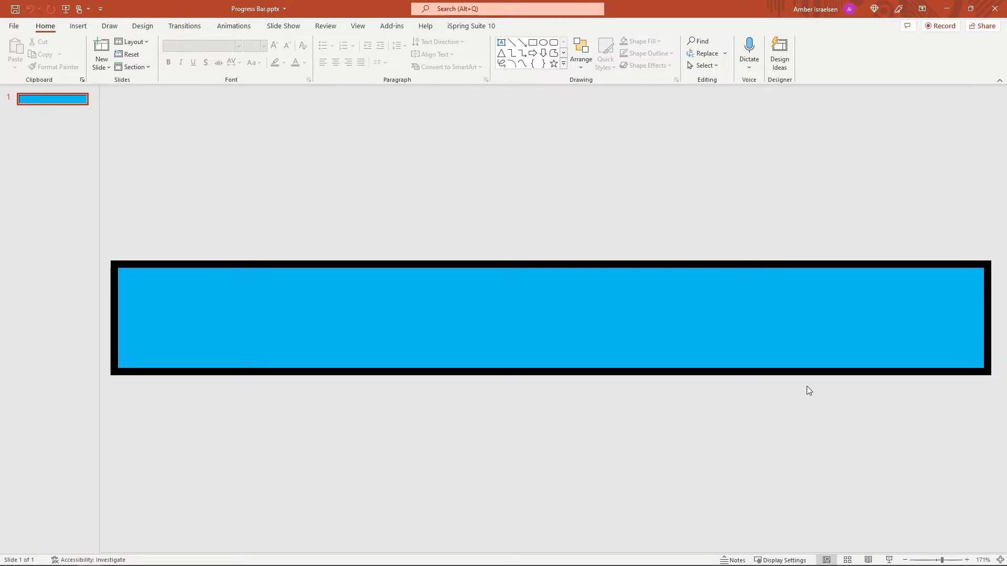
Select the blue progress bar and confirm its Wipe entrance runs From Left
click(749, 263)
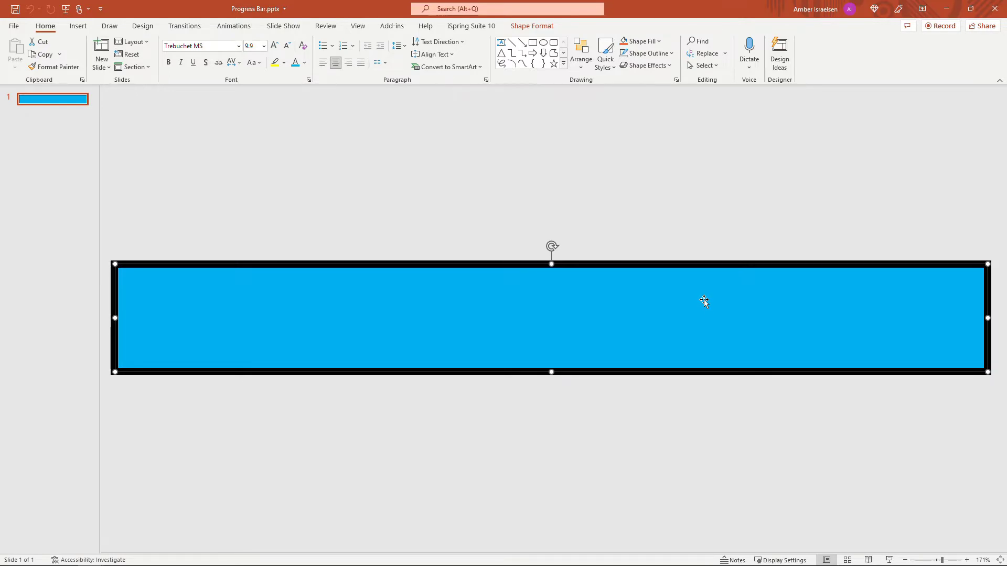
click(244, 31)
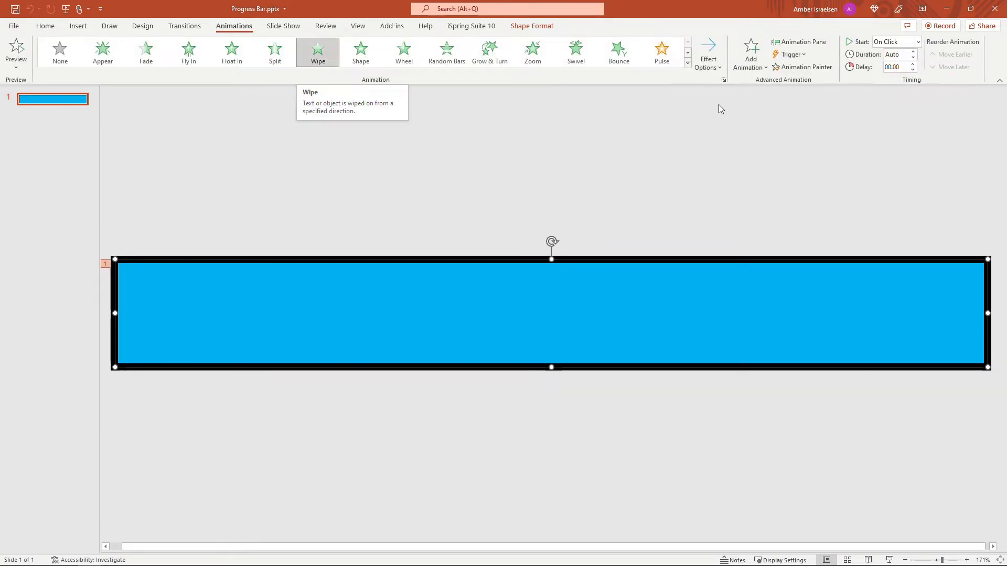
click(719, 66)
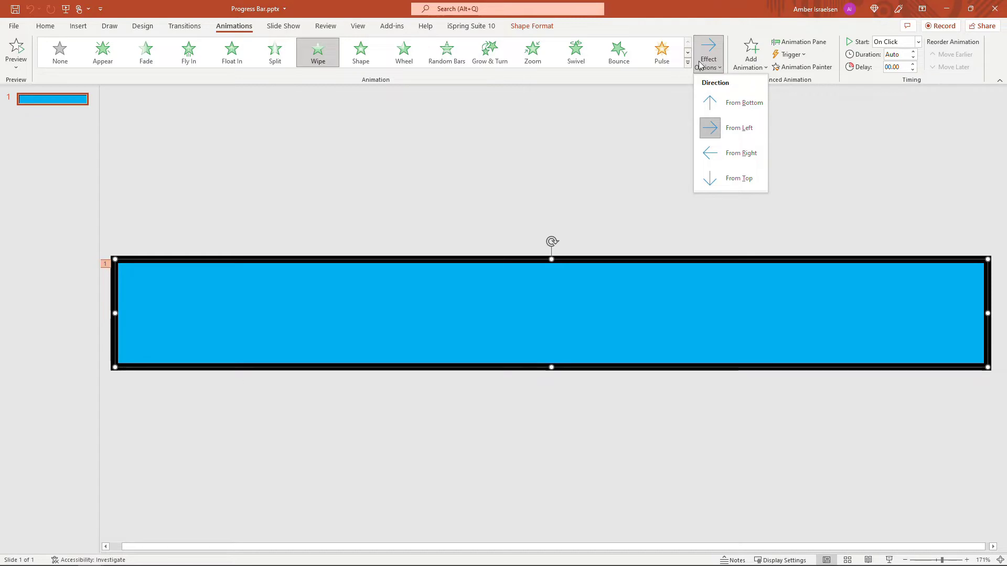
click(654, 125)
click(146, 28)
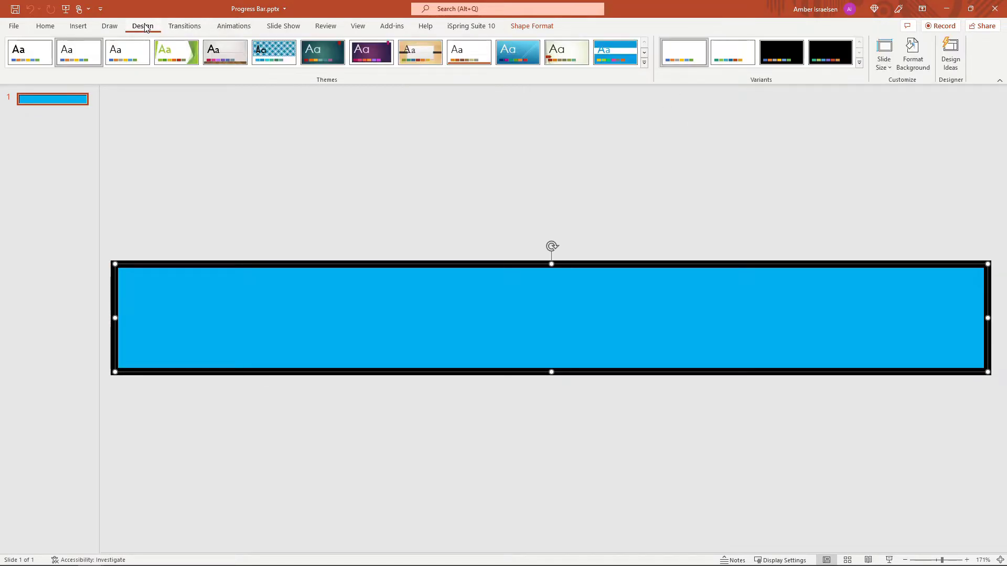
click(885, 60)
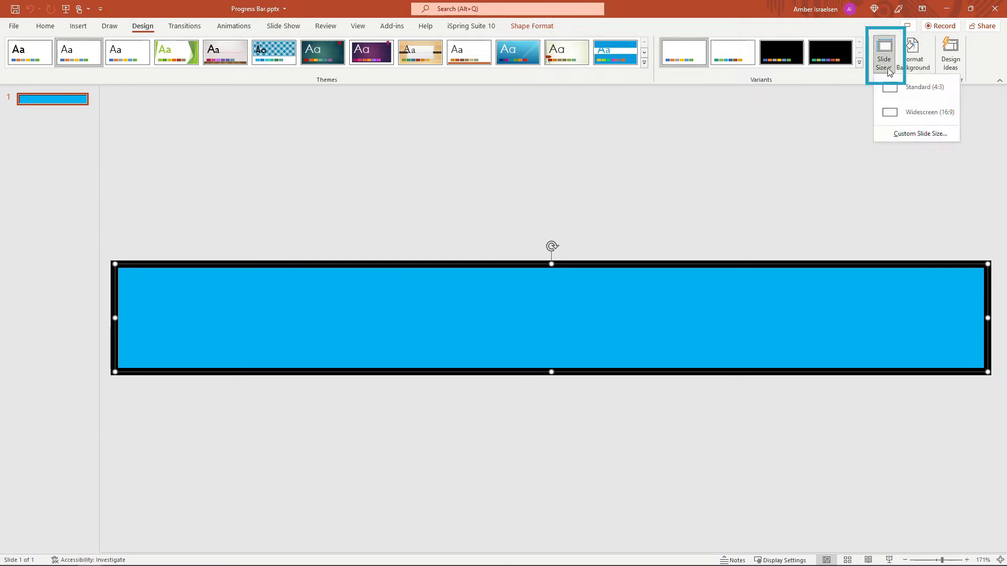
click(902, 134)
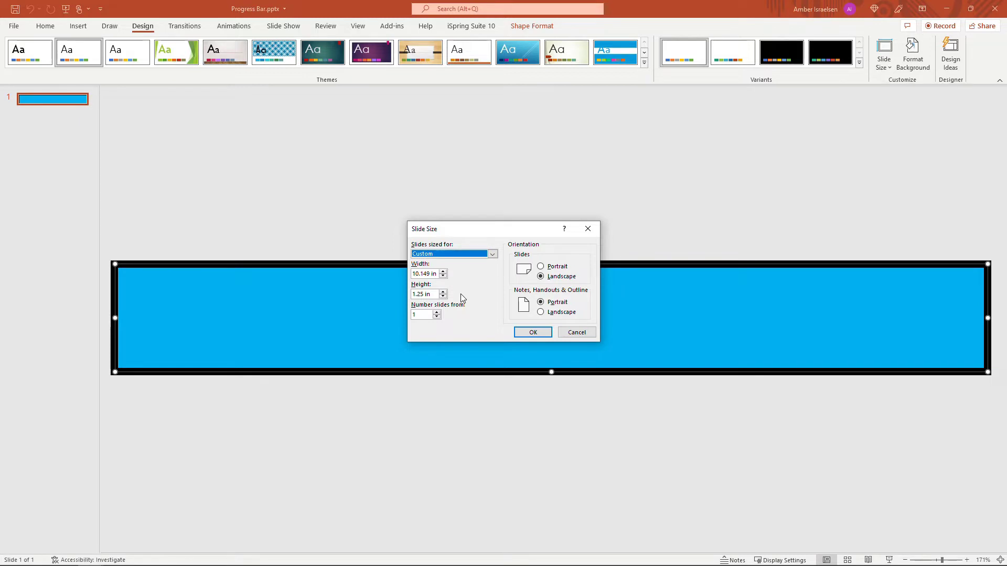
click(576, 333)
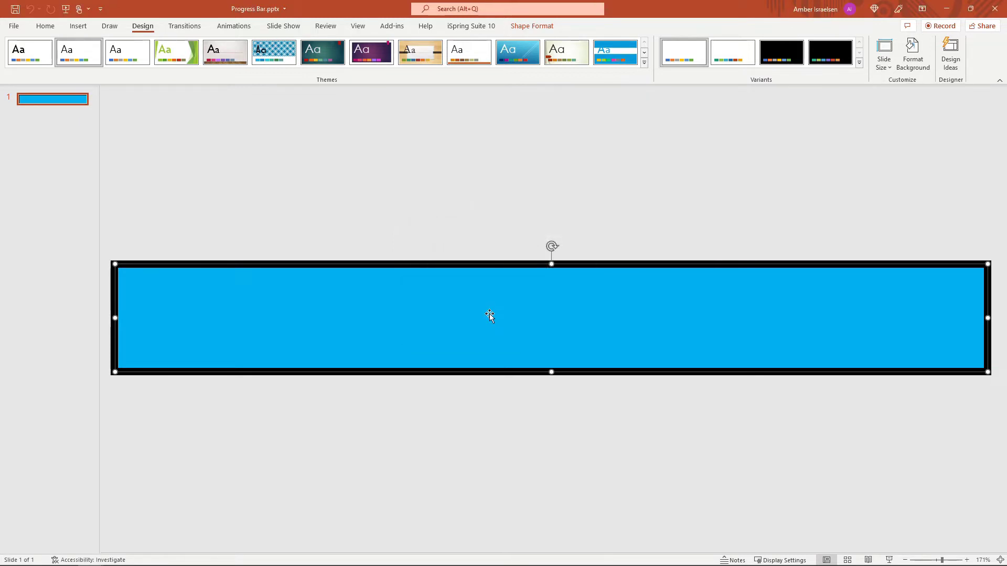
Show the Animation Pane and set the bar's Wipe duration to 59 seconds
click(222, 27)
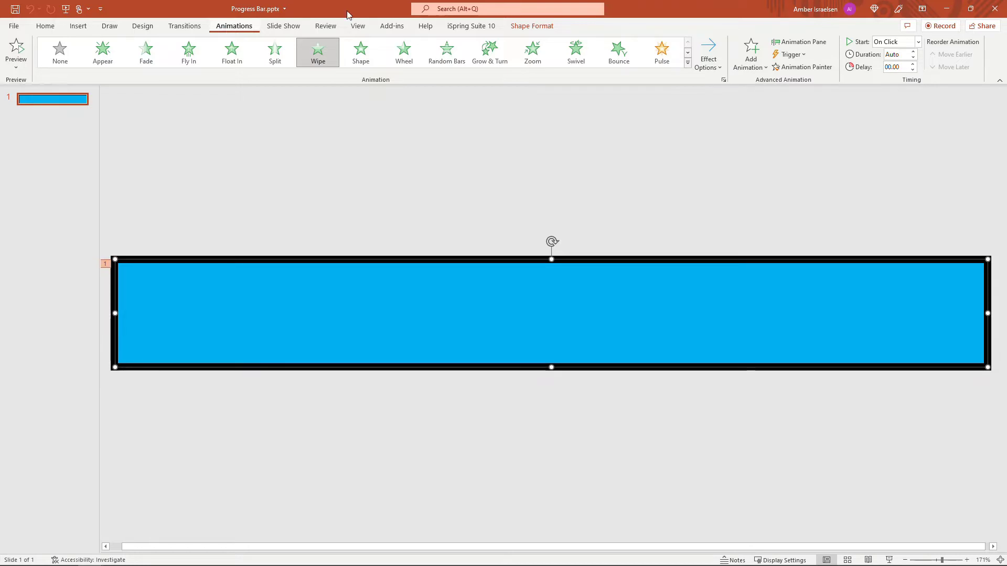
click(796, 44)
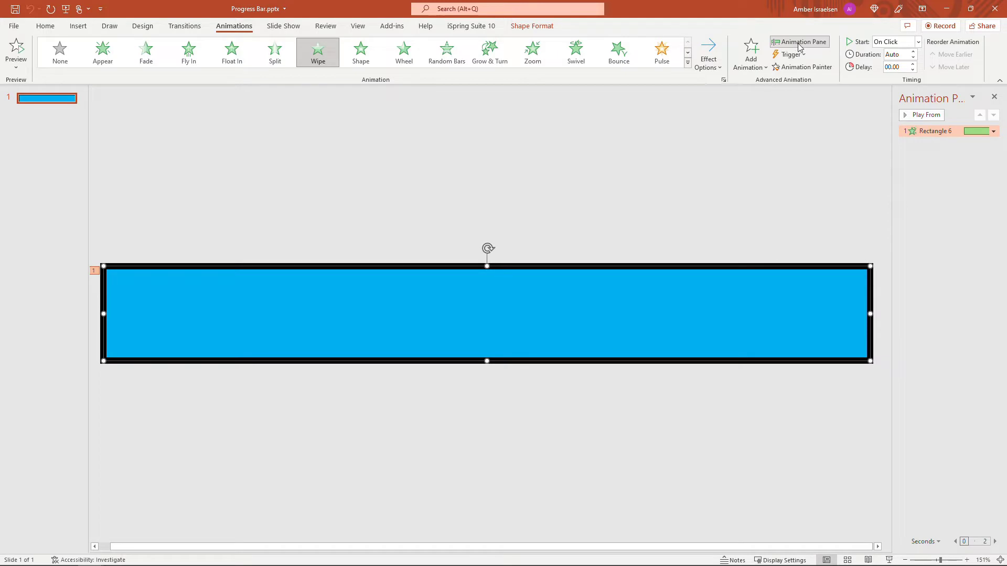
click(904, 55)
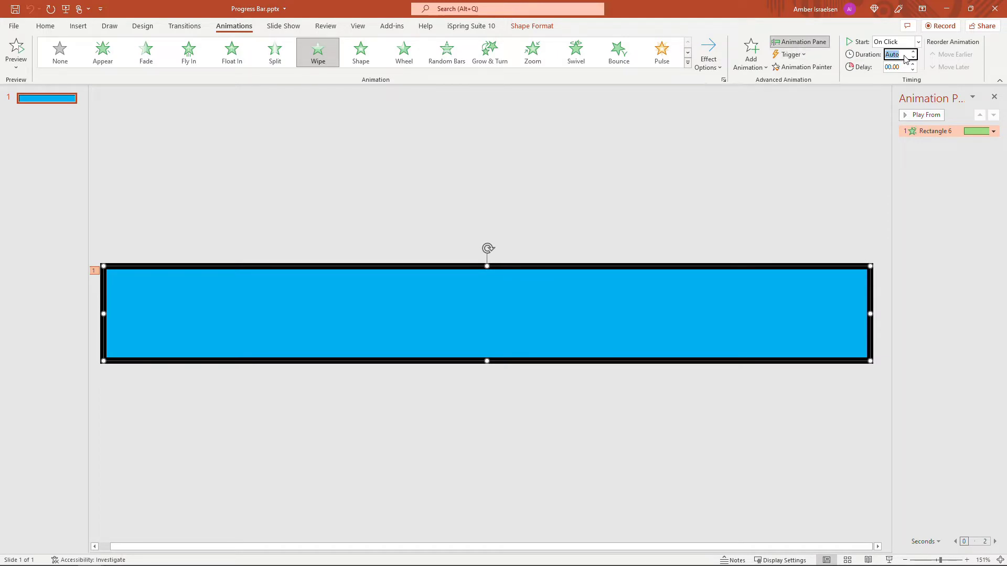
text(59)
click(886, 67)
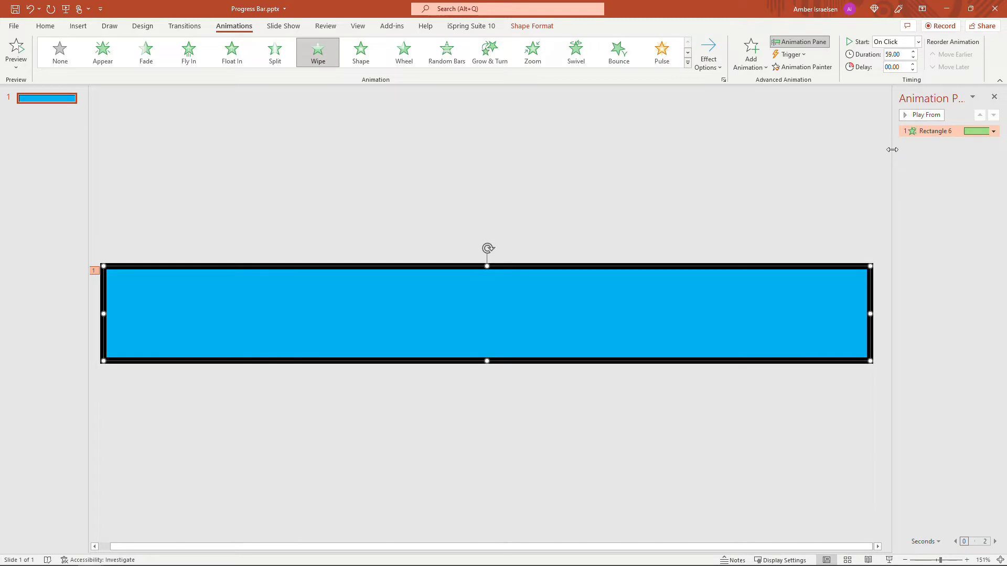
Widen the Animation Pane and drag the Rectangle 6 timing bar back to end near 59.1 seconds
drag(891, 150, 625, 155)
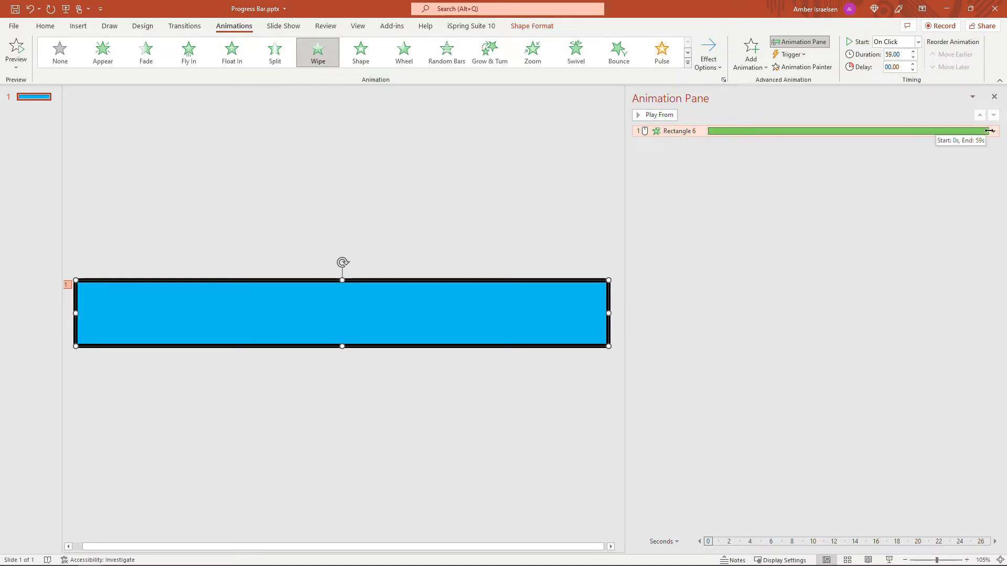
mouse_move(989, 130)
mouse_down()
mouse_move(998, 131)
mouse_move(971, 131)
mouse_up()
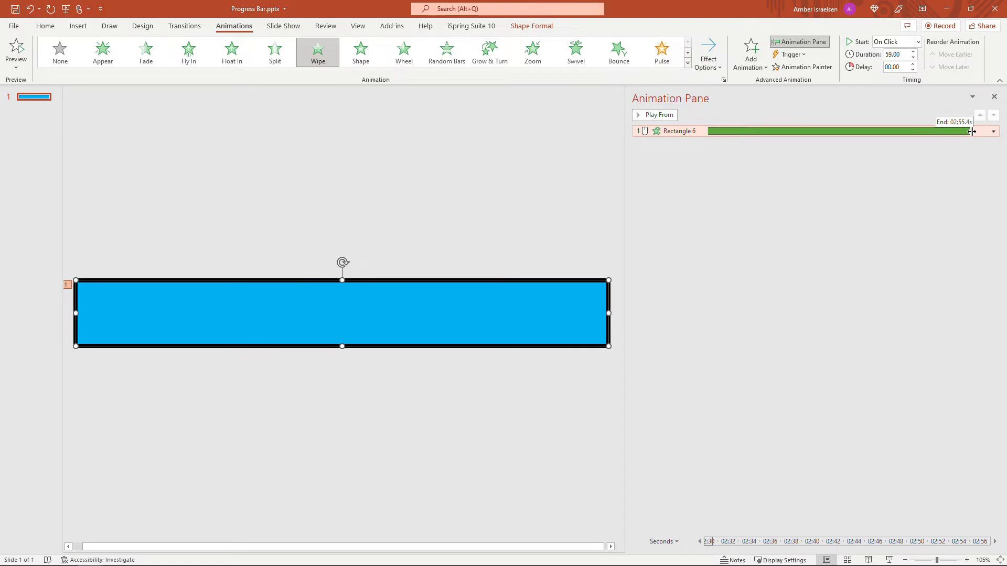
drag(971, 131, 746, 131)
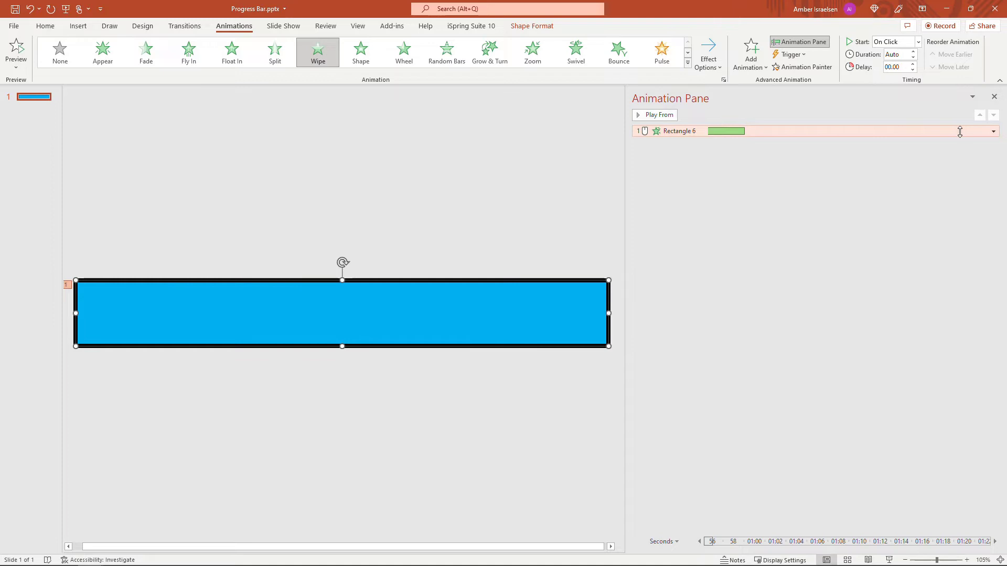
Set the Rectangle 6 Wipe duration to 60.0 seconds in Effect Options timing and preview it
click(994, 131)
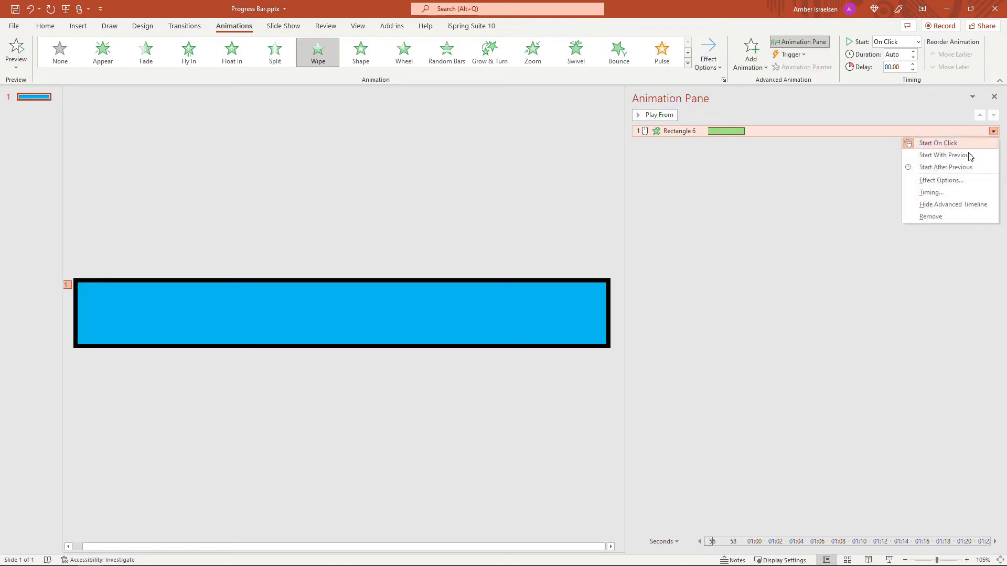
click(947, 182)
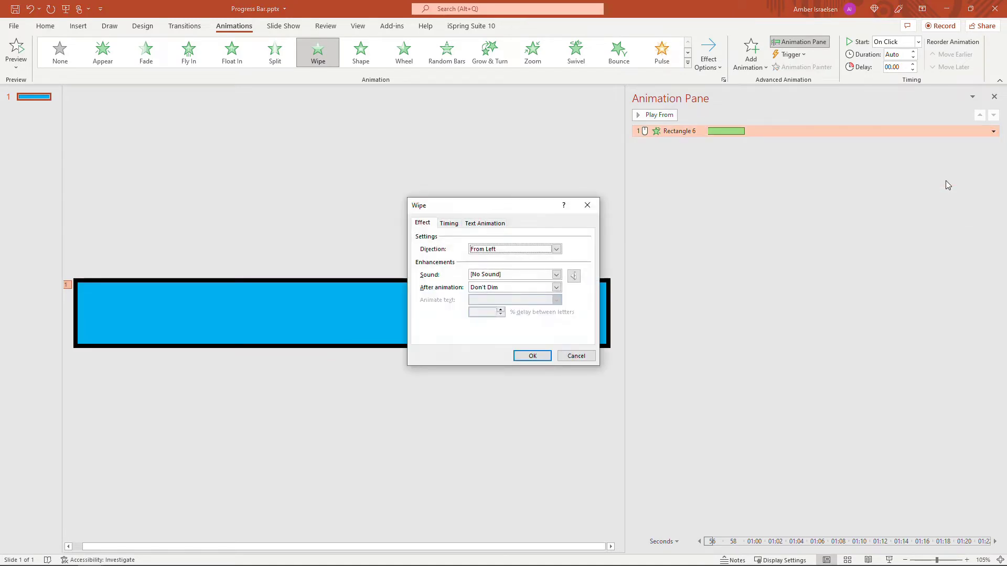
click(448, 223)
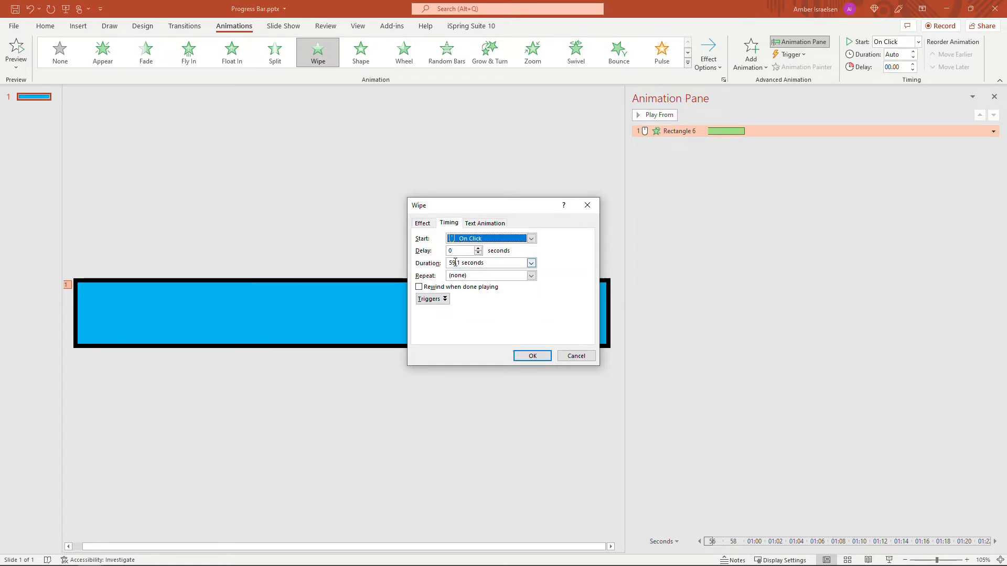
drag(456, 263, 449, 262)
key(BackSpace)
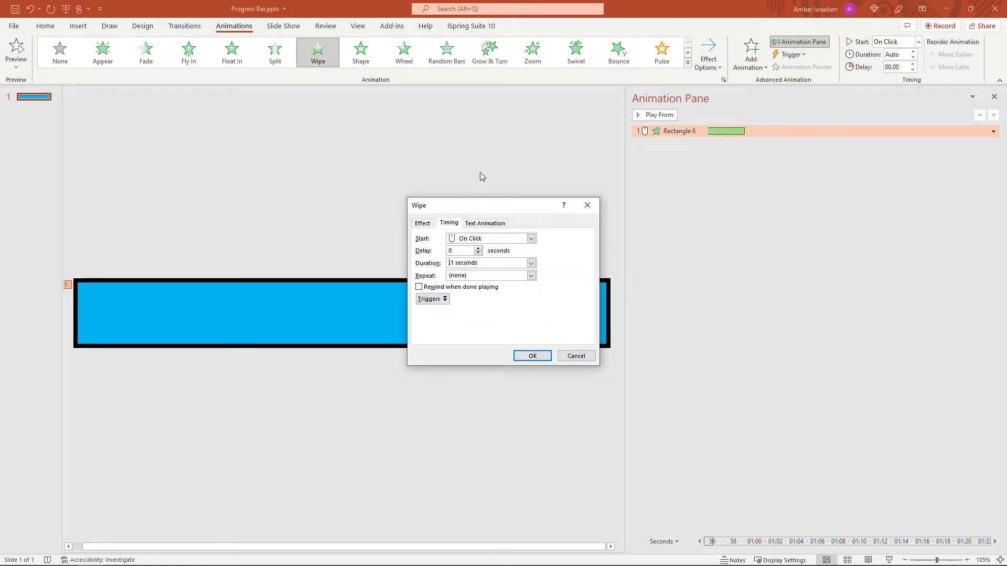
text(60.)
key(Delete)
text(0)
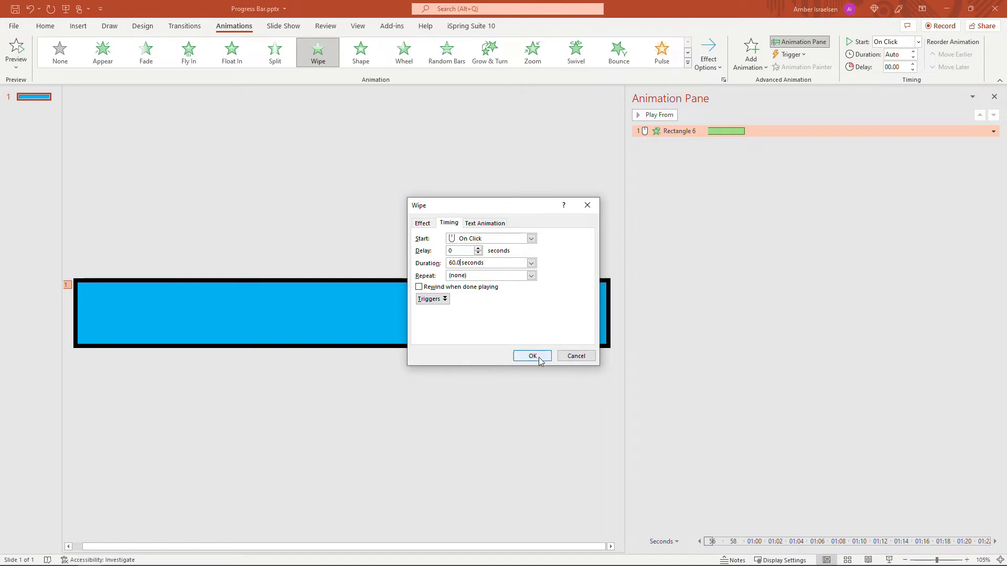
click(537, 357)
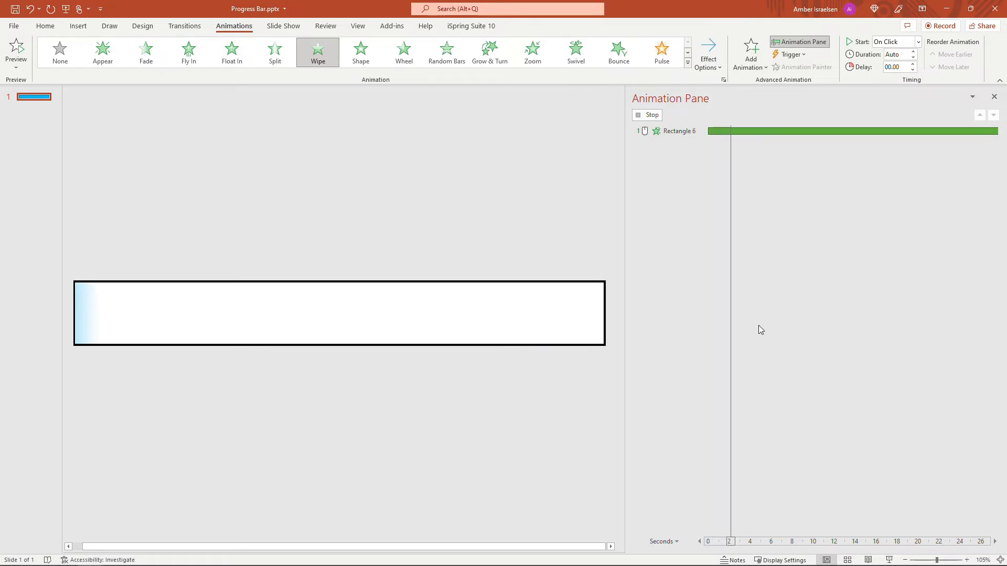
Stop the preview, zoom the timeline out twice to show the full minute, and narrow the Animation Pane
click(677, 543)
click(677, 543)
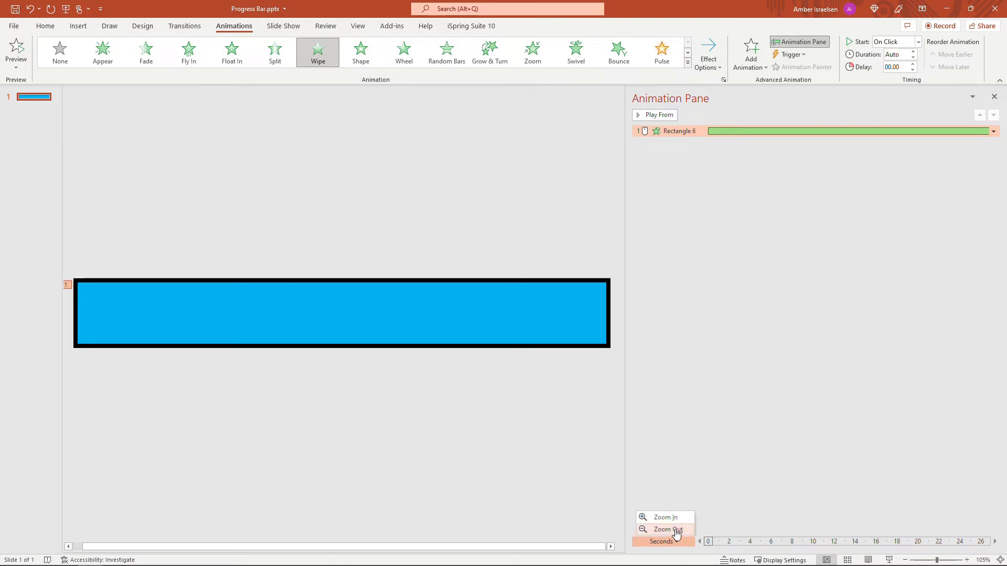
click(676, 530)
click(677, 542)
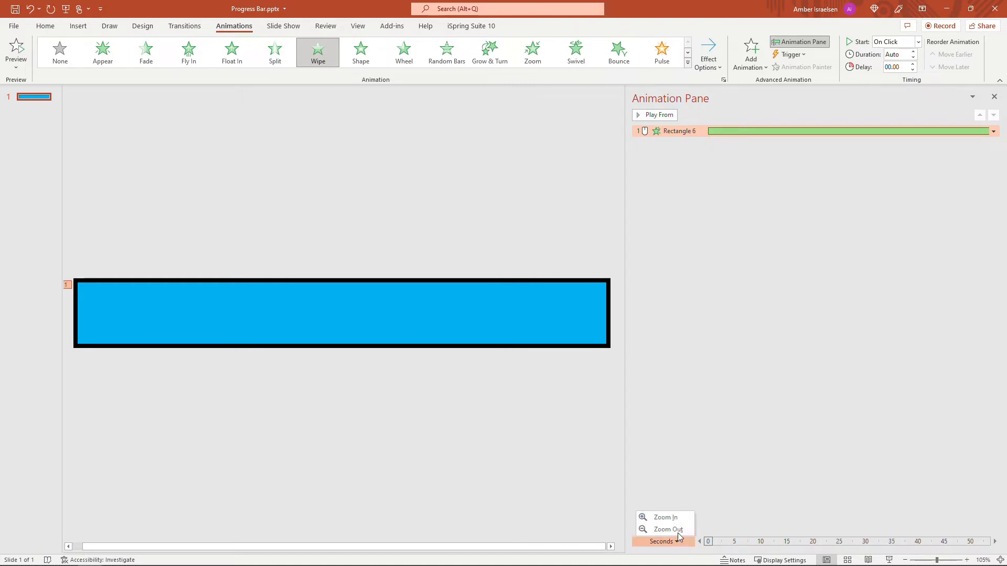
click(679, 529)
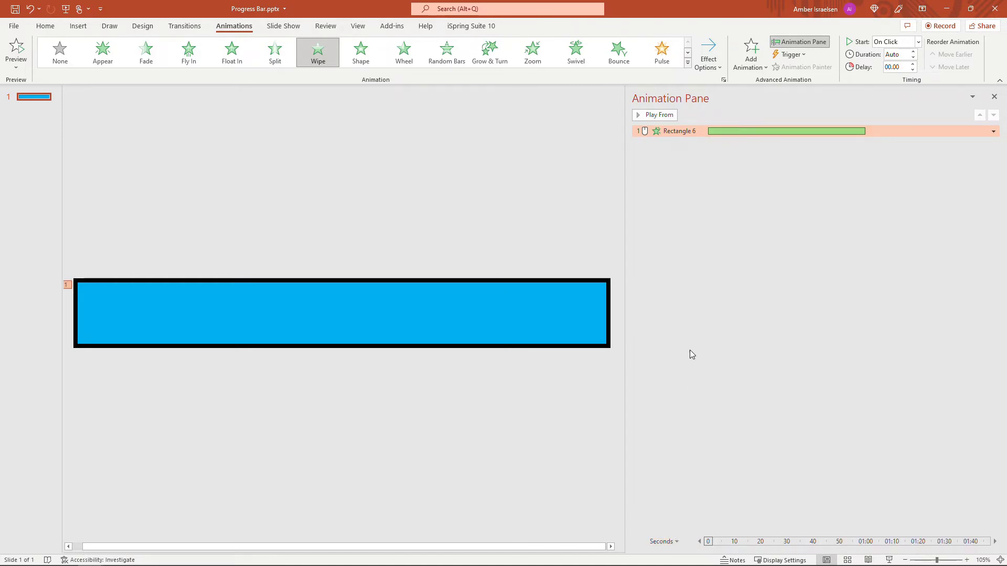
drag(627, 269, 895, 277)
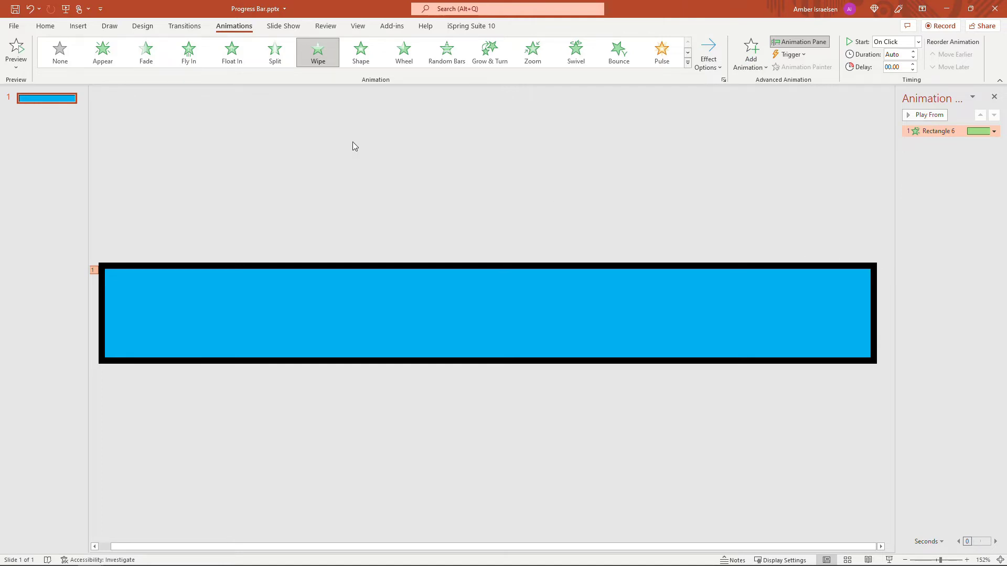
Save the presentation as an MPEG-4 Video (*.mp4) named Progress Bar
click(14, 27)
click(48, 166)
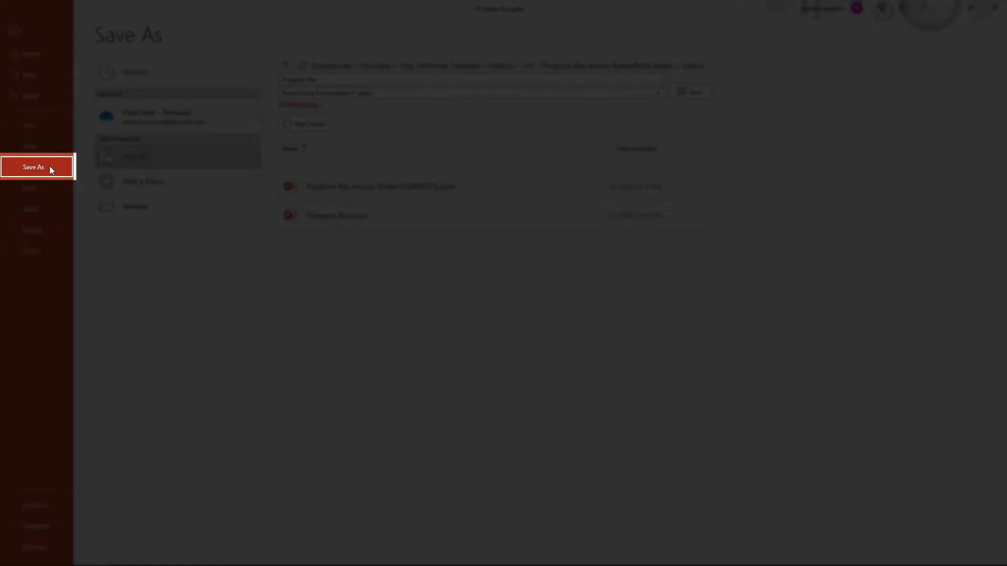
click(394, 94)
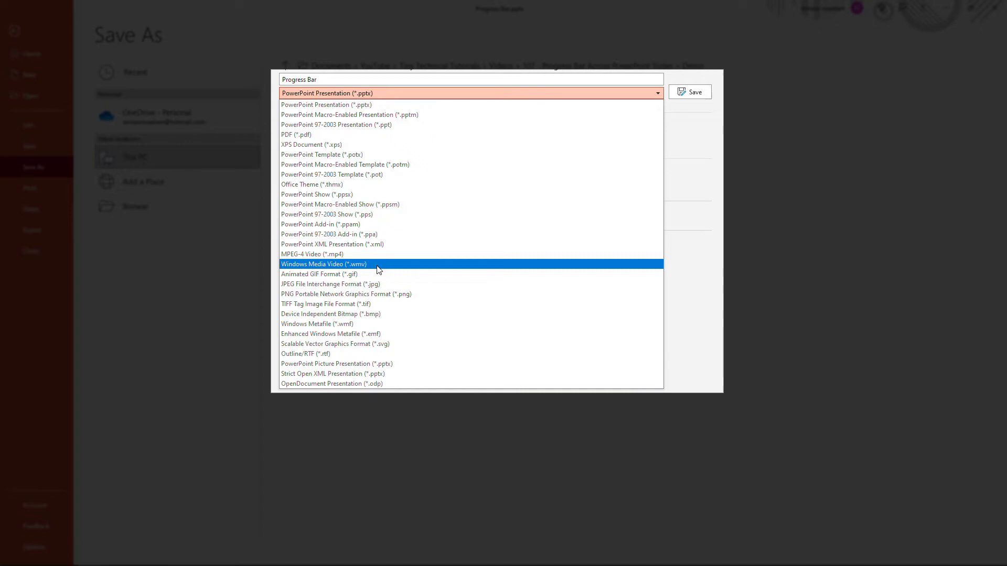
click(352, 254)
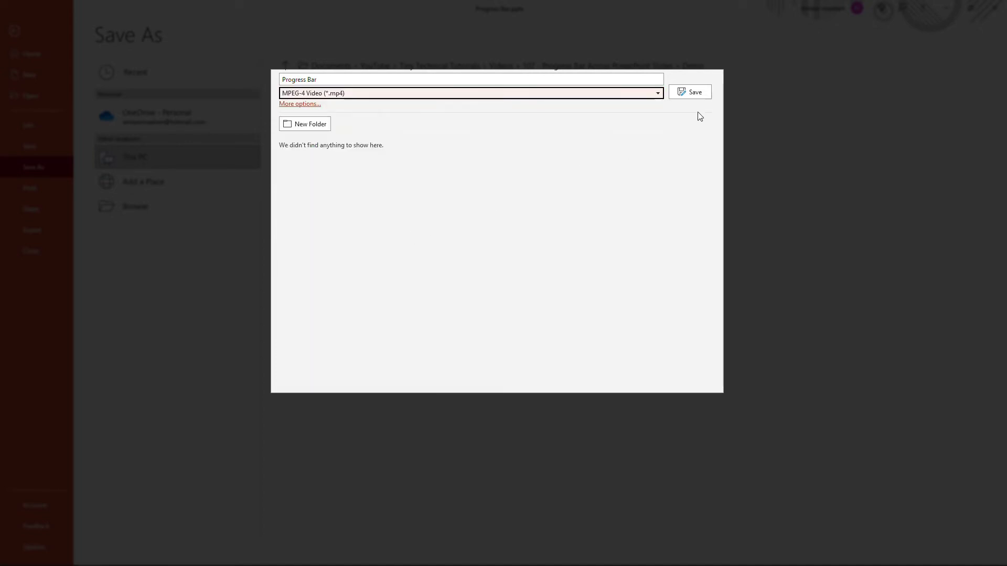
click(697, 93)
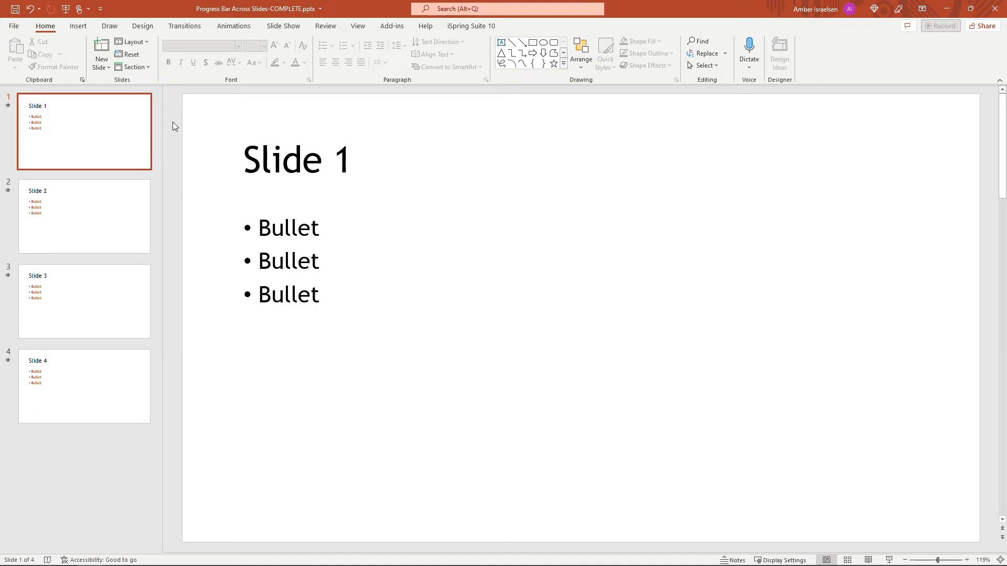
click(133, 204)
click(126, 289)
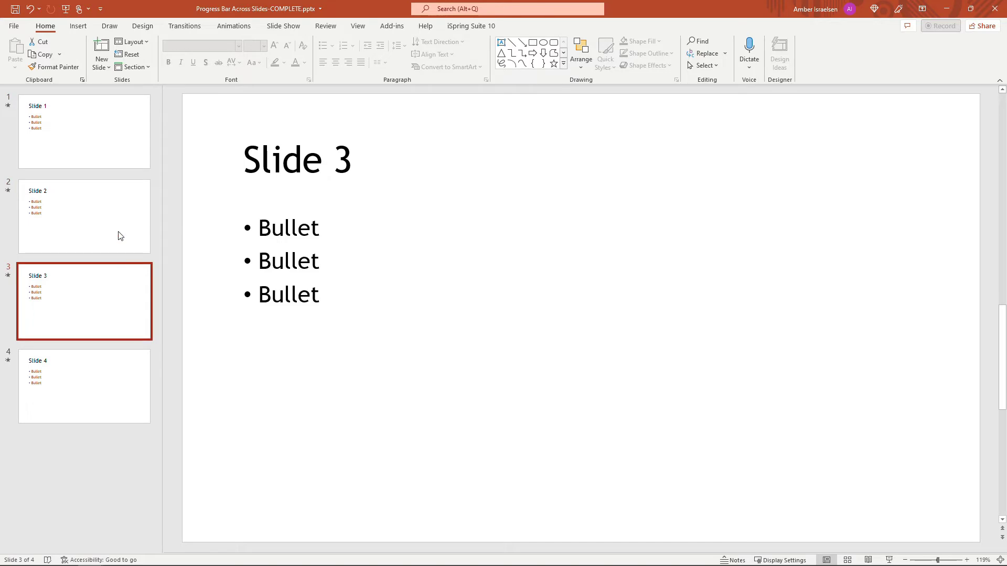
click(114, 124)
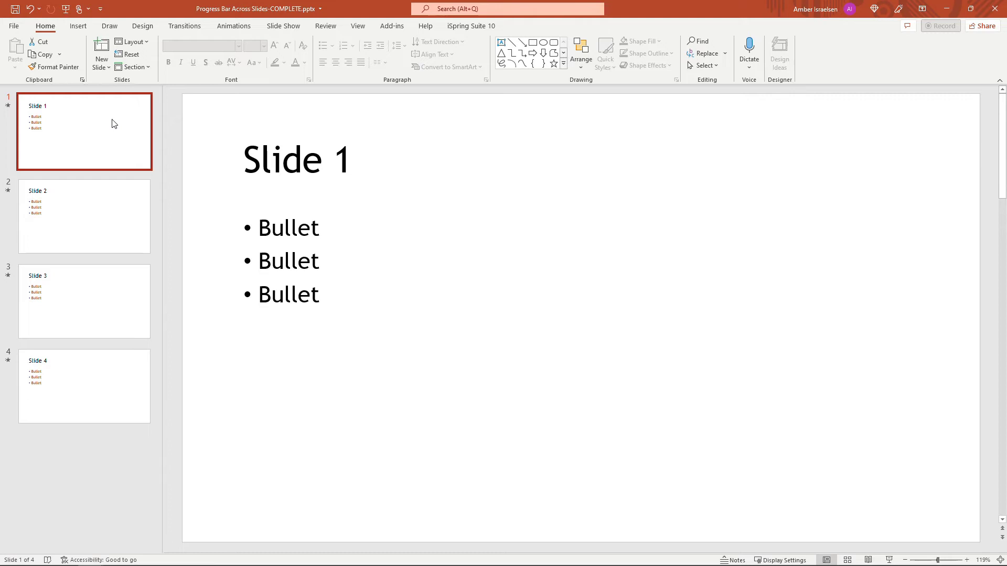
Drag Progress Bar.mp4 from the Demo folder in File Explorer onto Slide 1
click(78, 28)
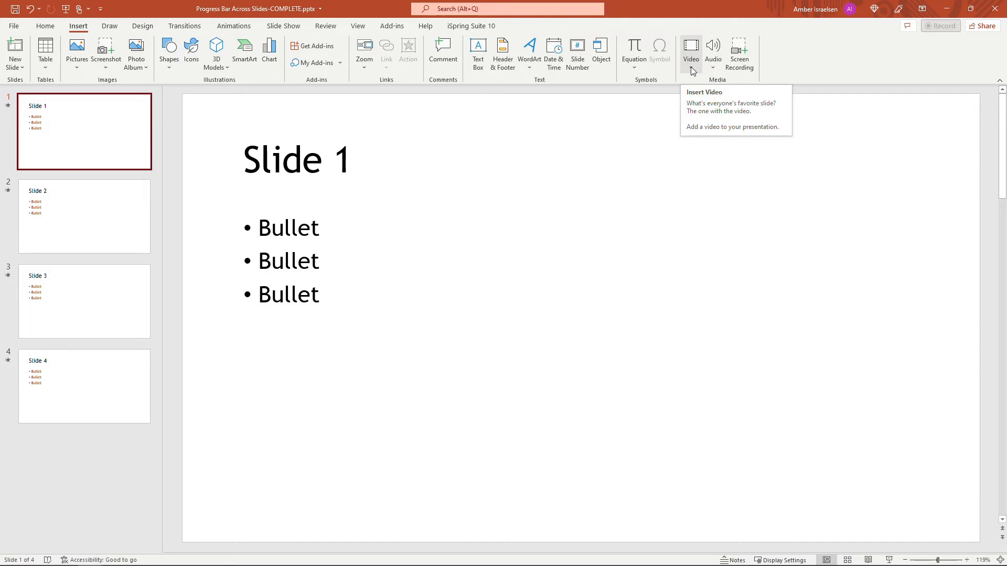
key(alt+Tab)
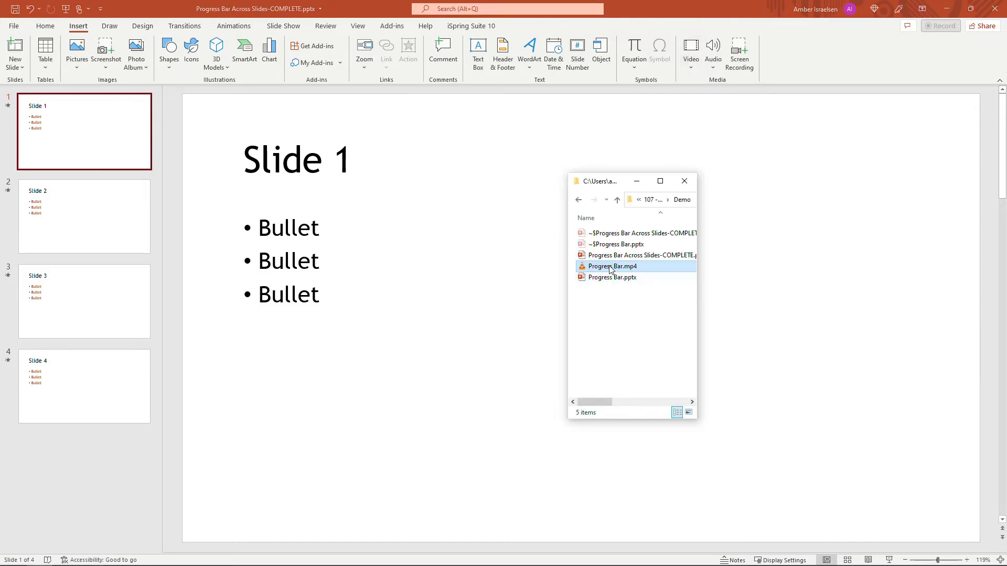
drag(611, 268, 479, 273)
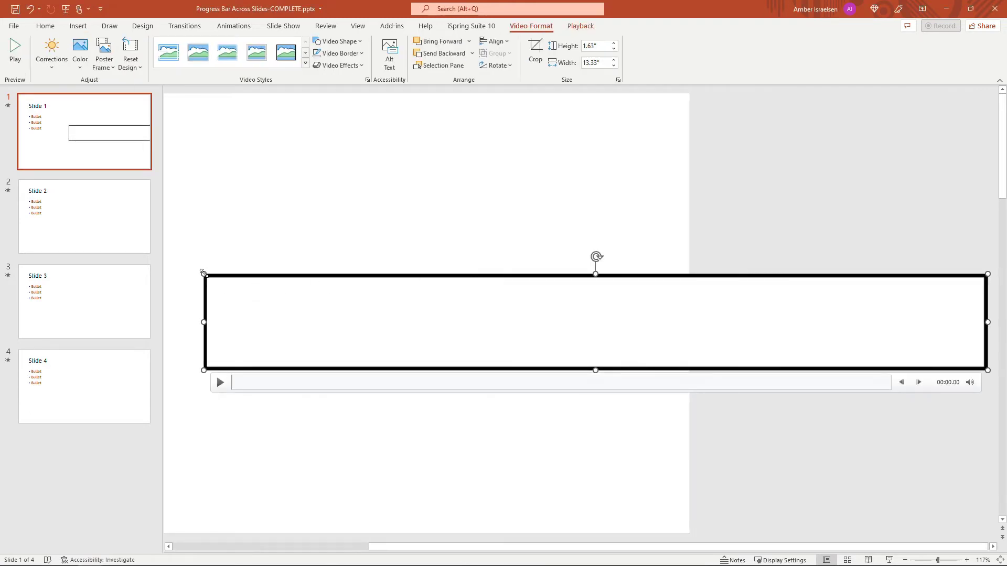
Resize the video into a 3.79 by 0.46 inch strip in the lower-right corner, leaving the border unchanged
drag(204, 275, 635, 322)
drag(728, 329, 400, 459)
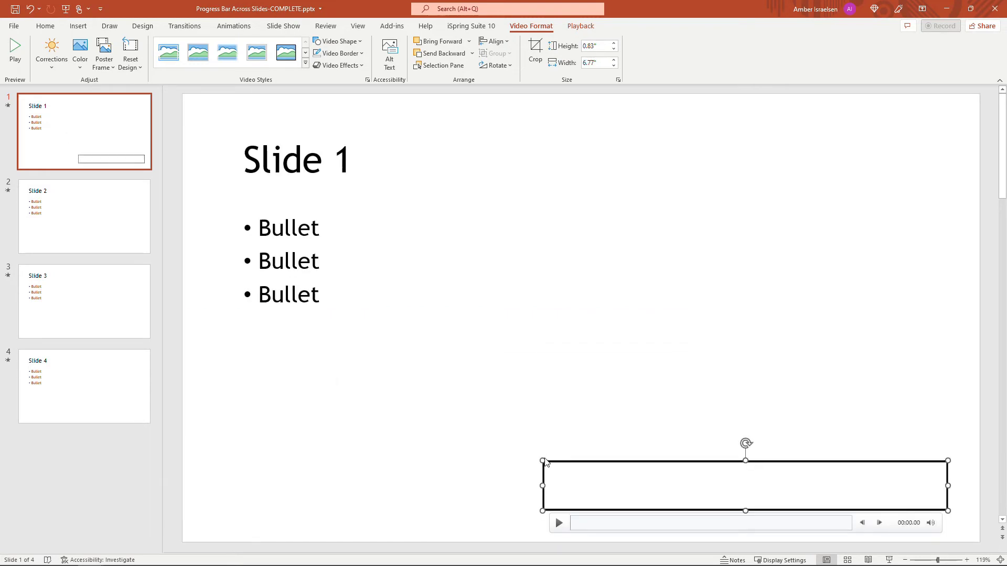
drag(544, 462, 766, 487)
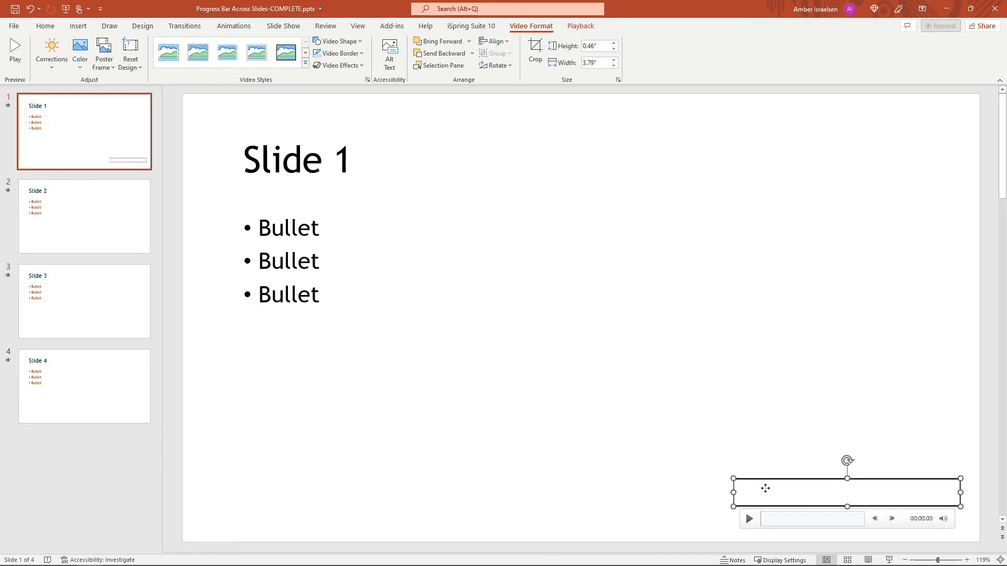
click(340, 53)
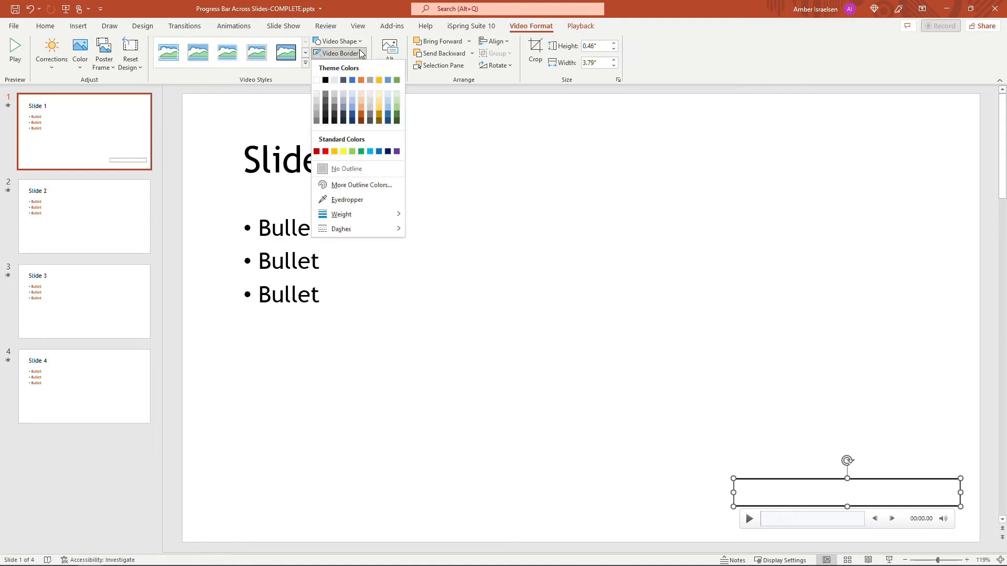
click(888, 438)
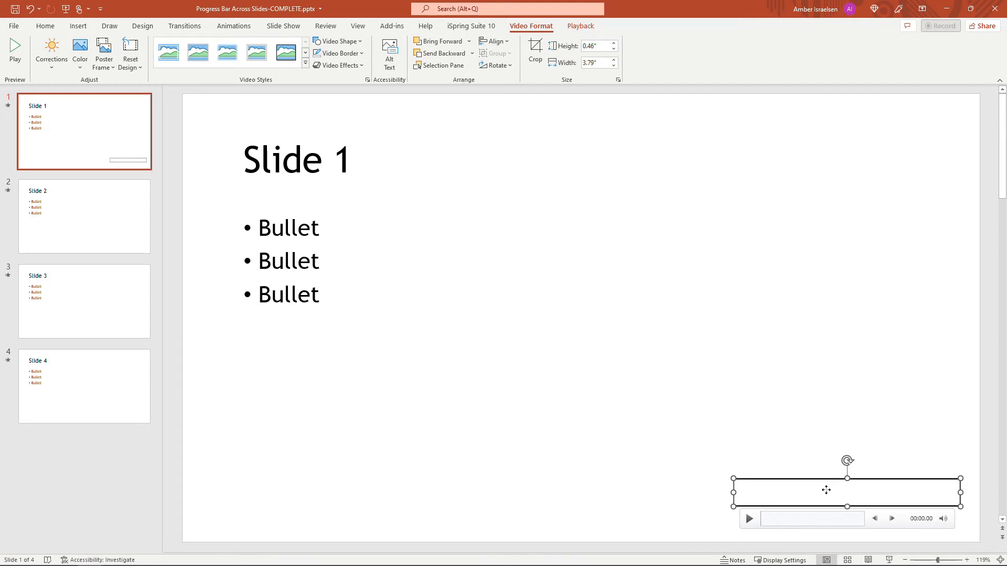
Look over Slides 2 and 3, then return to Slide 1
click(120, 238)
click(98, 303)
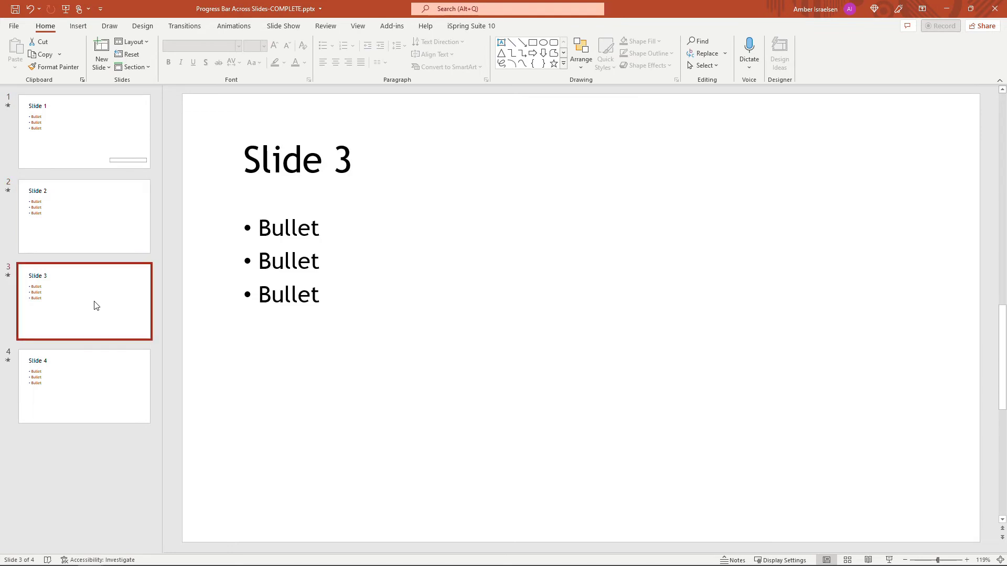
click(92, 143)
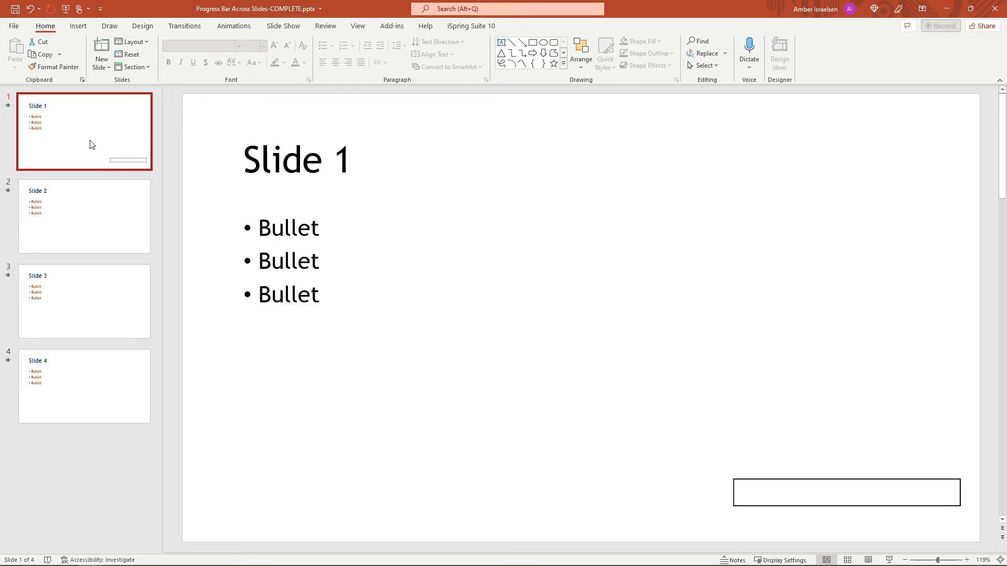
In the Progress Bar video's Effect Options, set Stop playing to after 4 slides
click(739, 486)
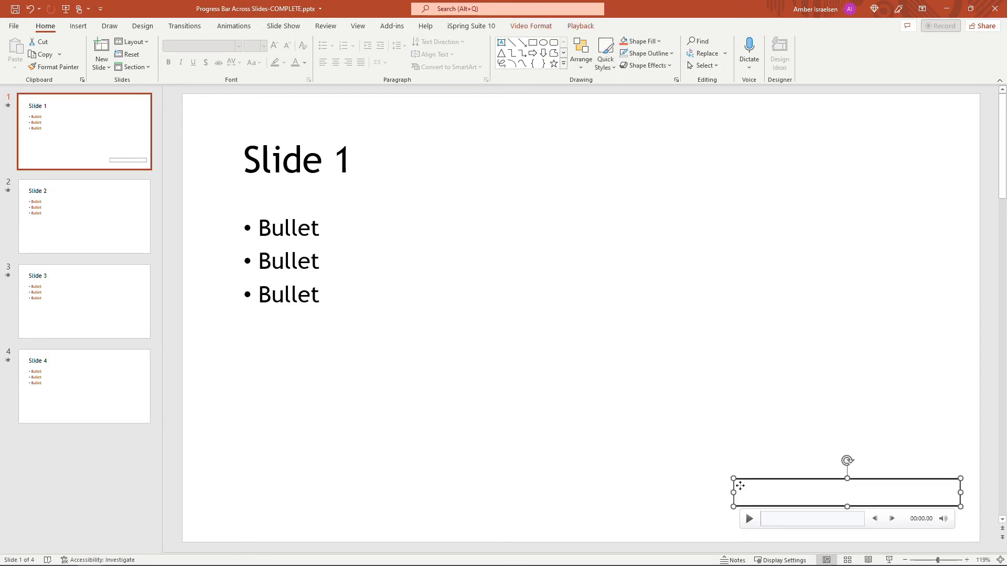
click(220, 30)
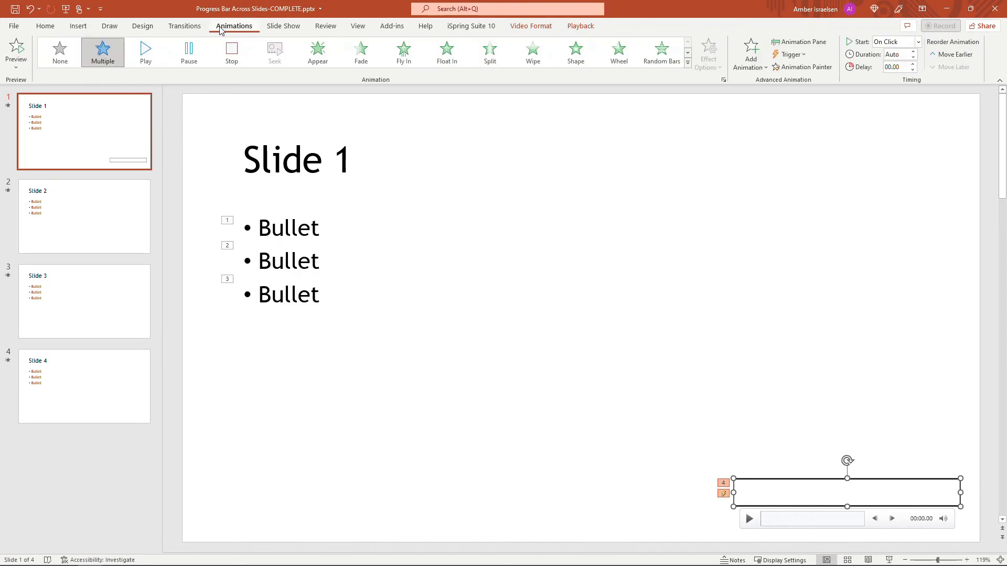
click(807, 44)
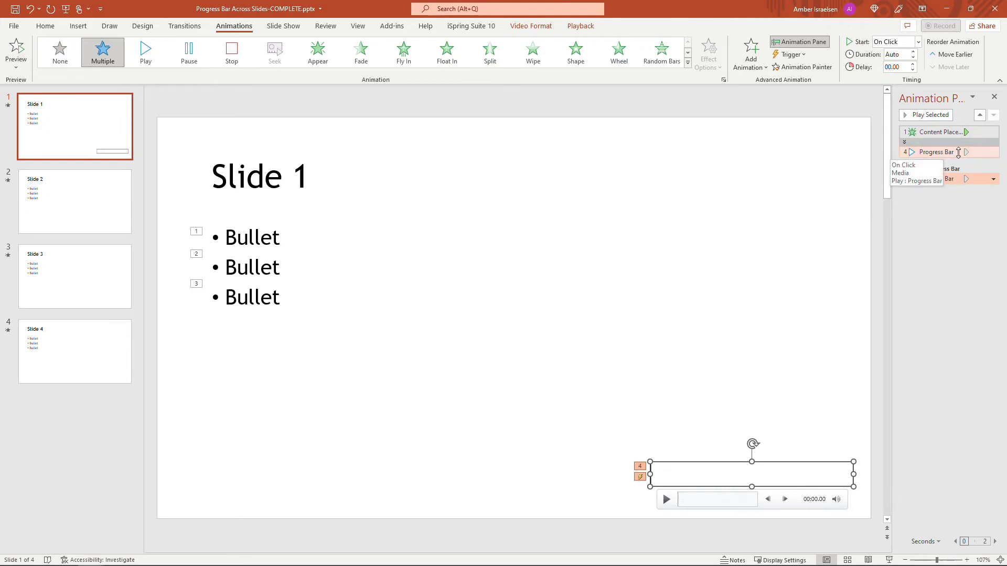
click(993, 152)
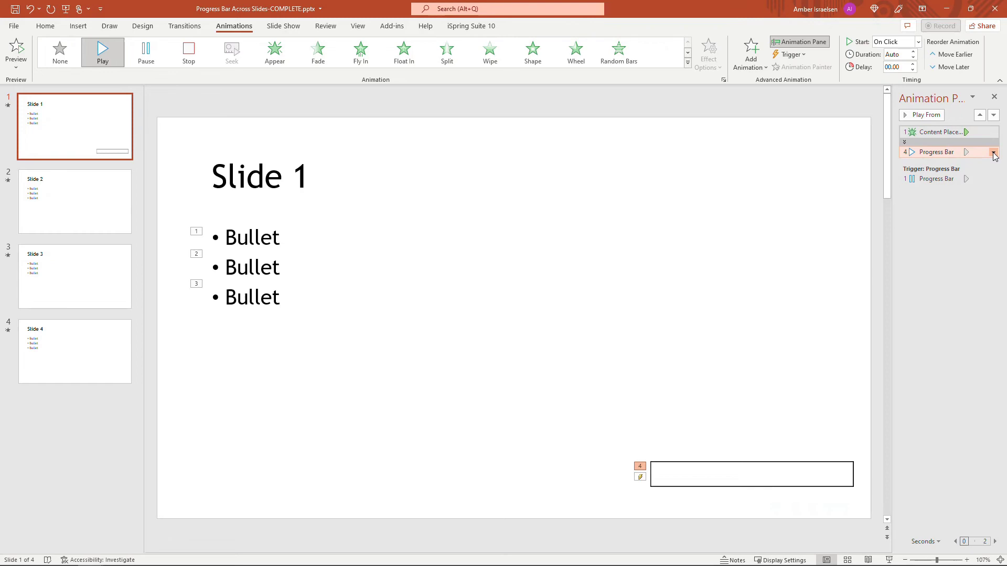
click(993, 153)
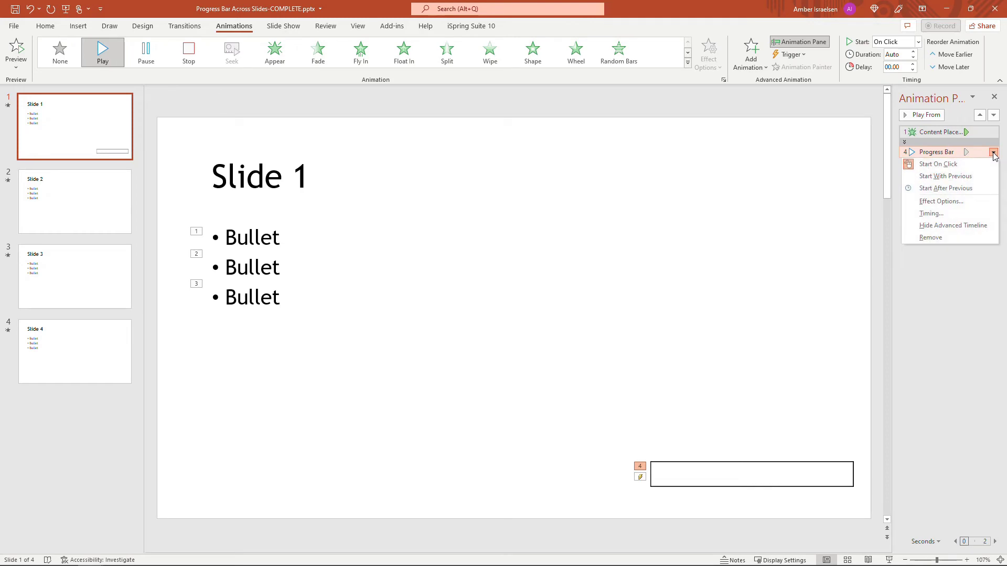
click(949, 202)
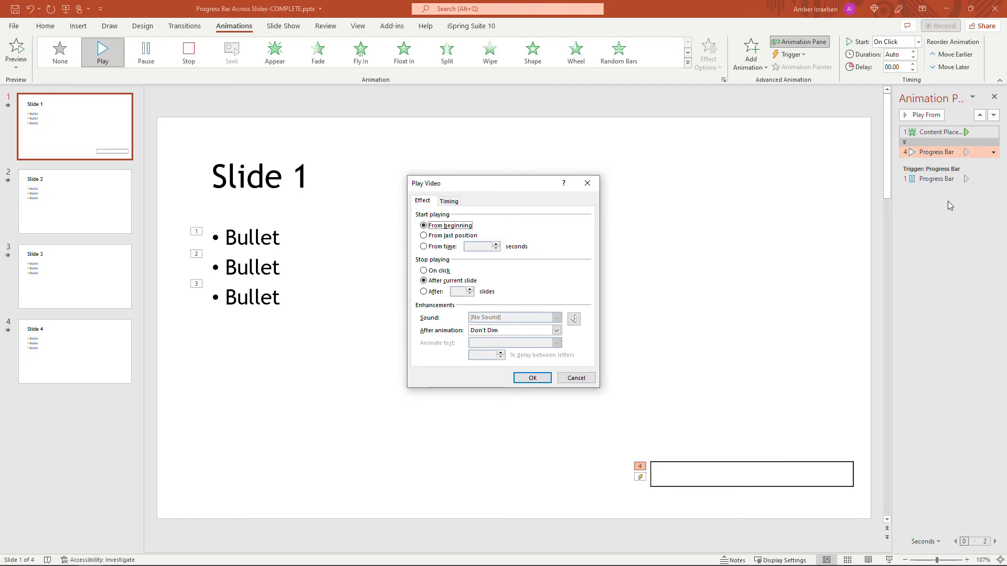
click(424, 291)
text(4)
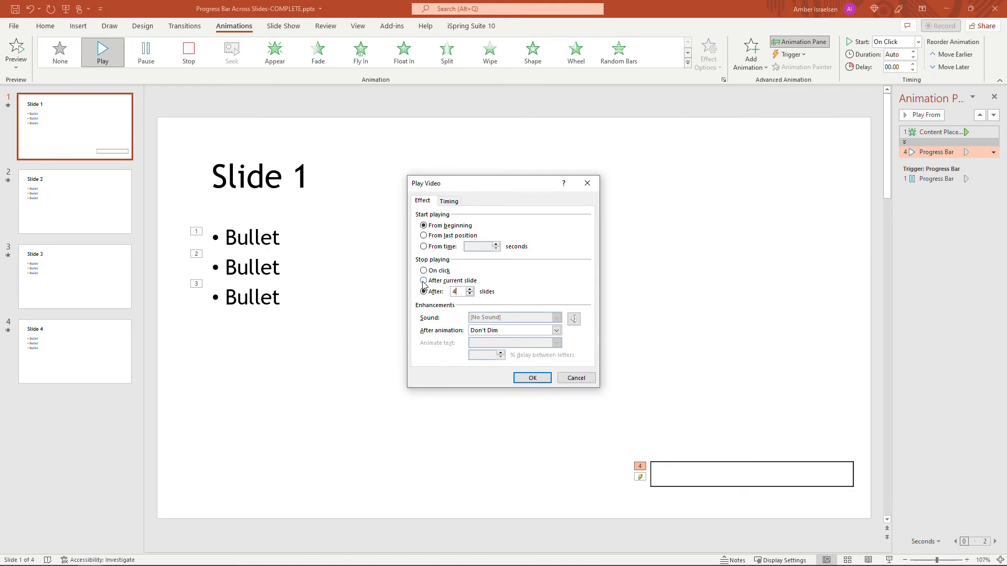
click(532, 379)
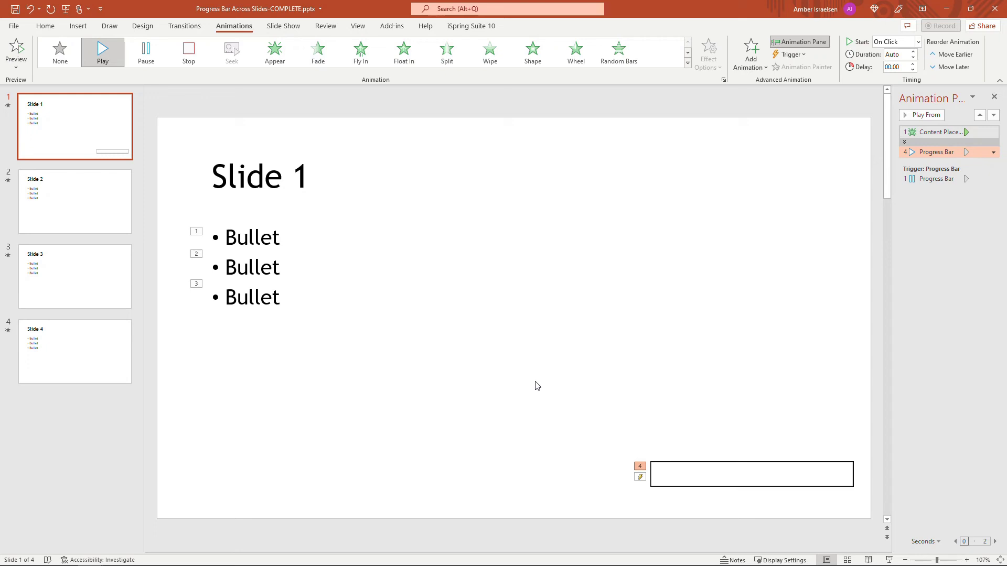
Set the Progress Bar video to start With Previous and move it above the bullet animation
click(918, 42)
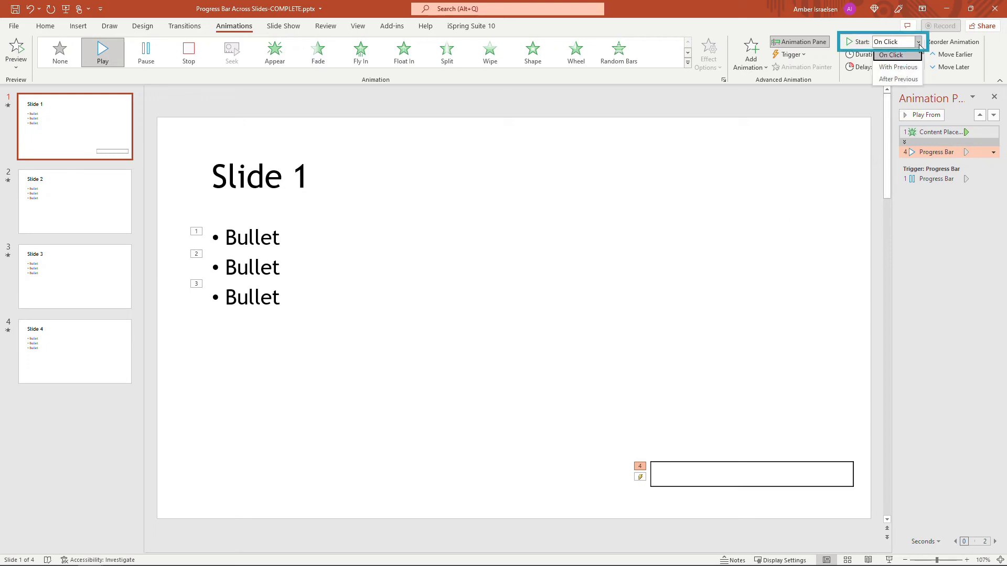
click(907, 69)
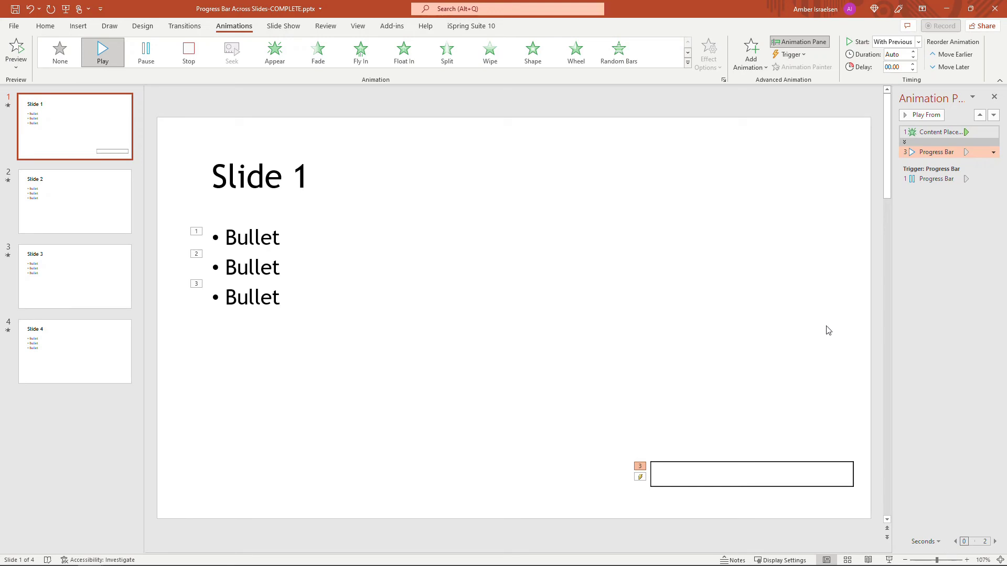
click(261, 233)
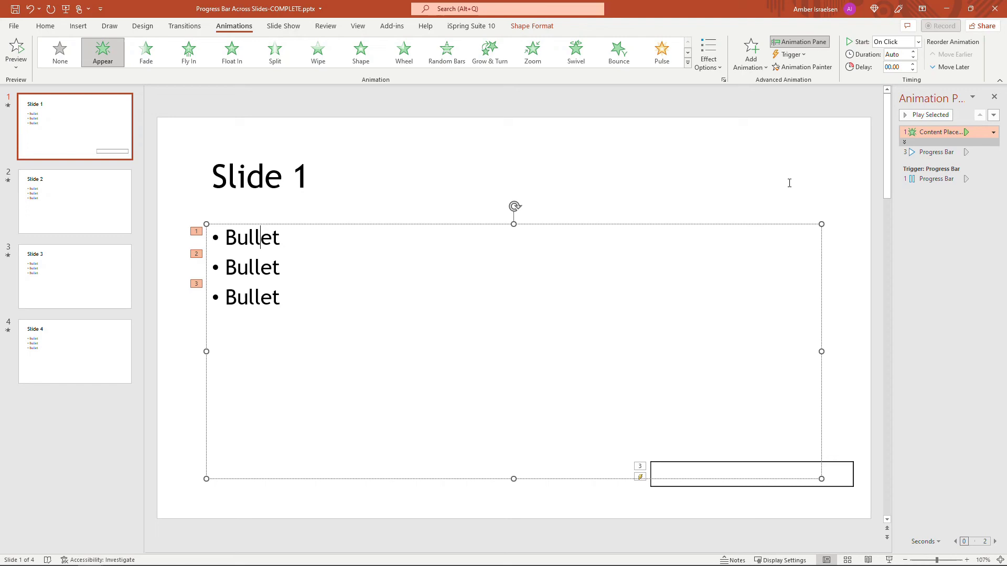
click(943, 153)
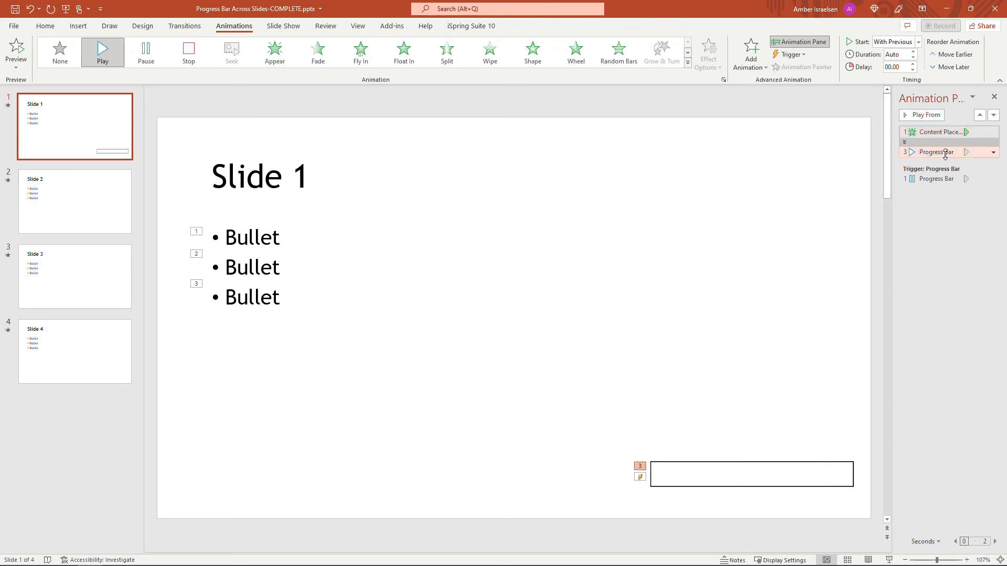
drag(943, 153, 940, 132)
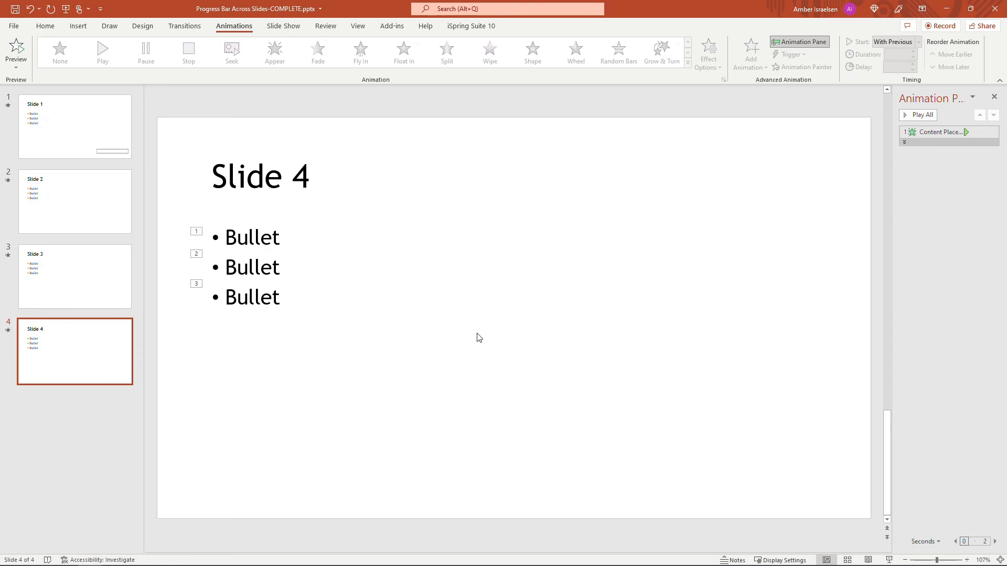
Return to Slide 1, where the Progress Bar video's animation now precedes the bullet list's
click(116, 129)
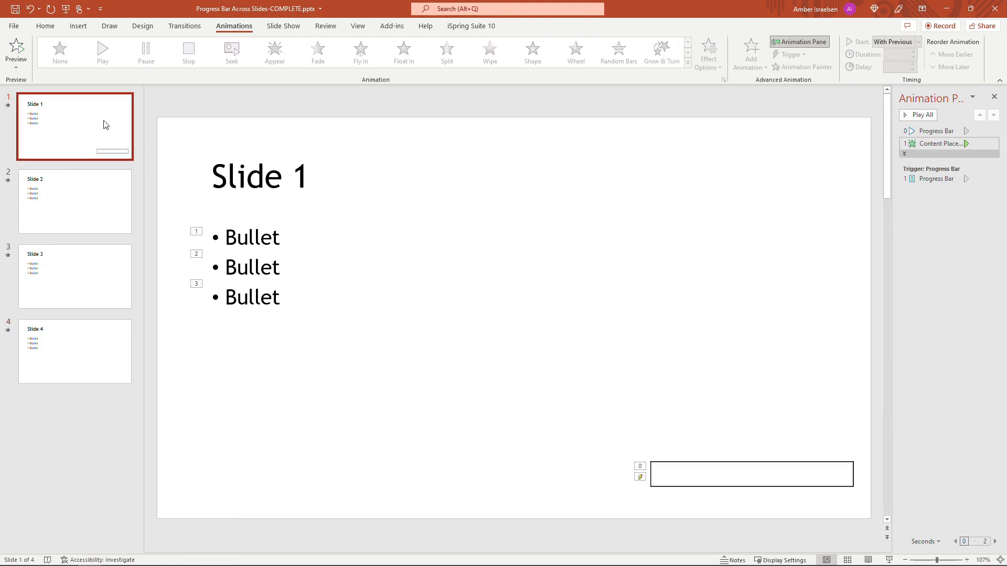